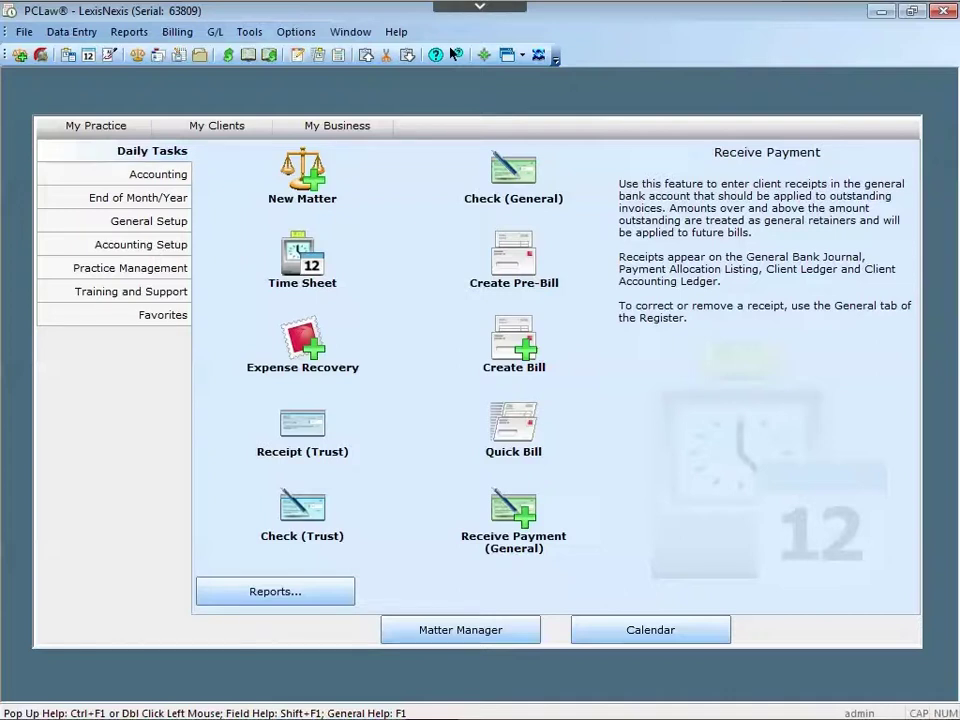
- Open Lawyer Overview from the Tools menu, covering 1/1/2015 to 10/31/2015
left_click(248, 33)
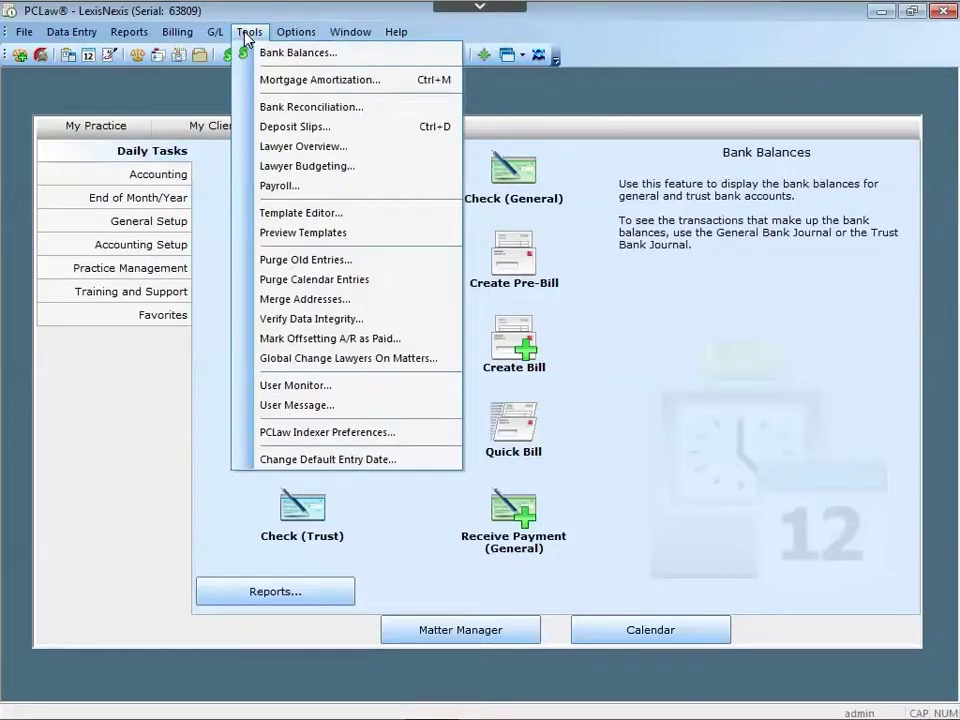
key("Down")
key("Down")
key("Down")
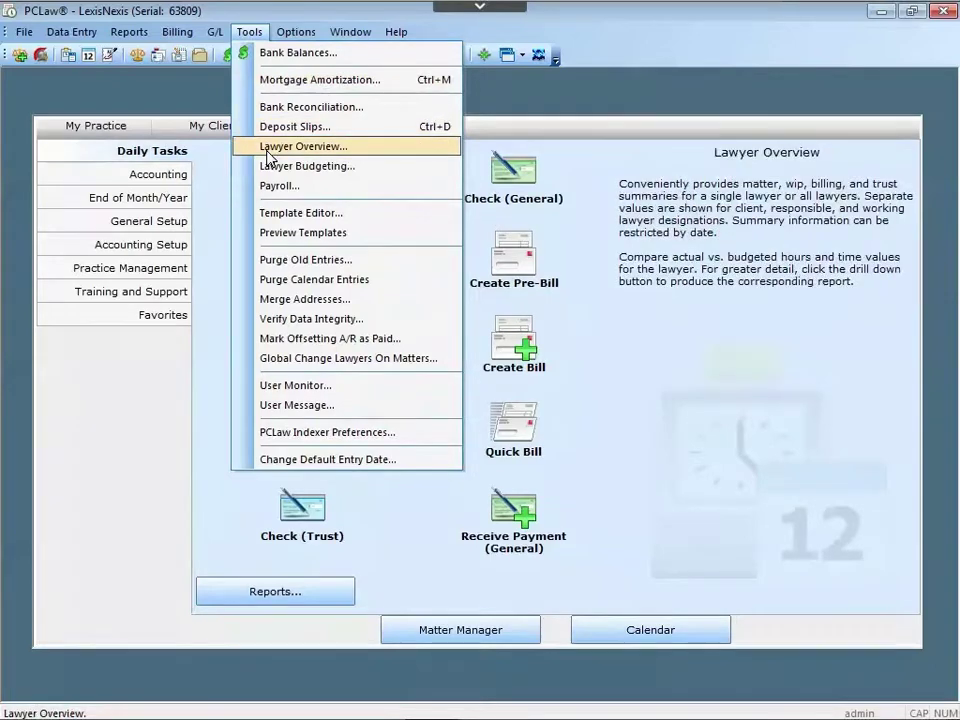
left_click(267, 150)
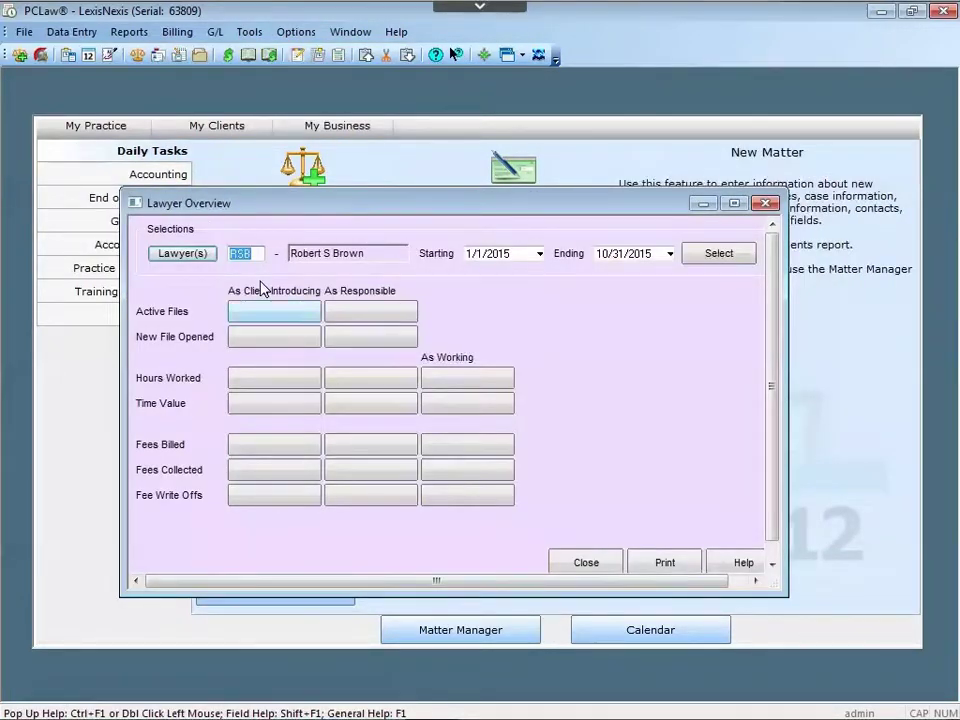
- Pick RSB from the Lawyers and Rates list and calculate the overview figures
double_click(255, 253)
double_click(391, 304)
left_click(734, 258)
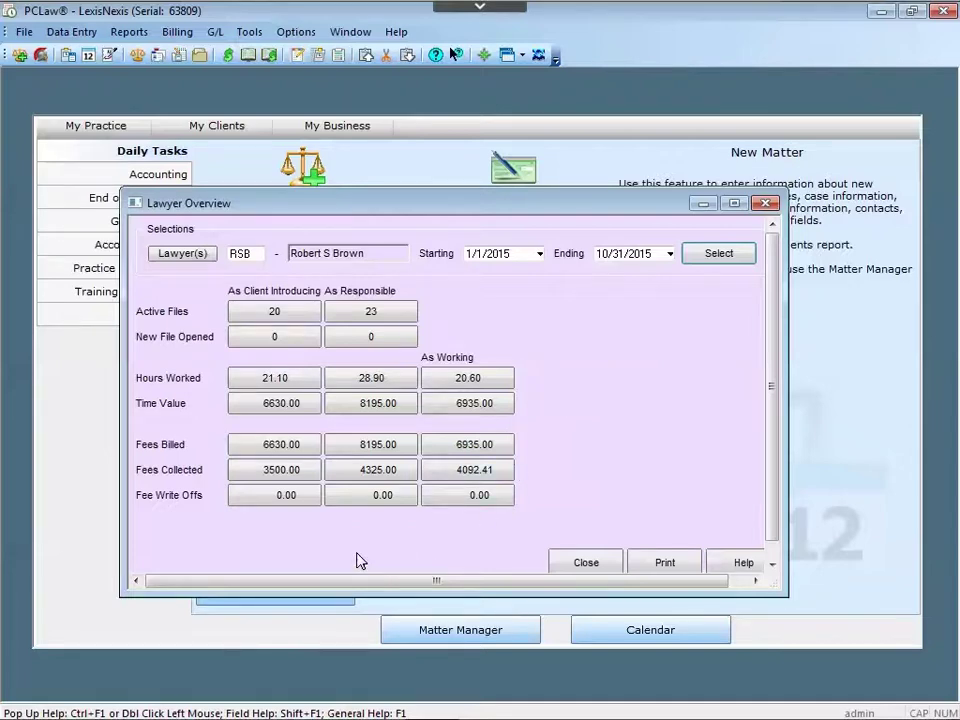
left_click(272, 378)
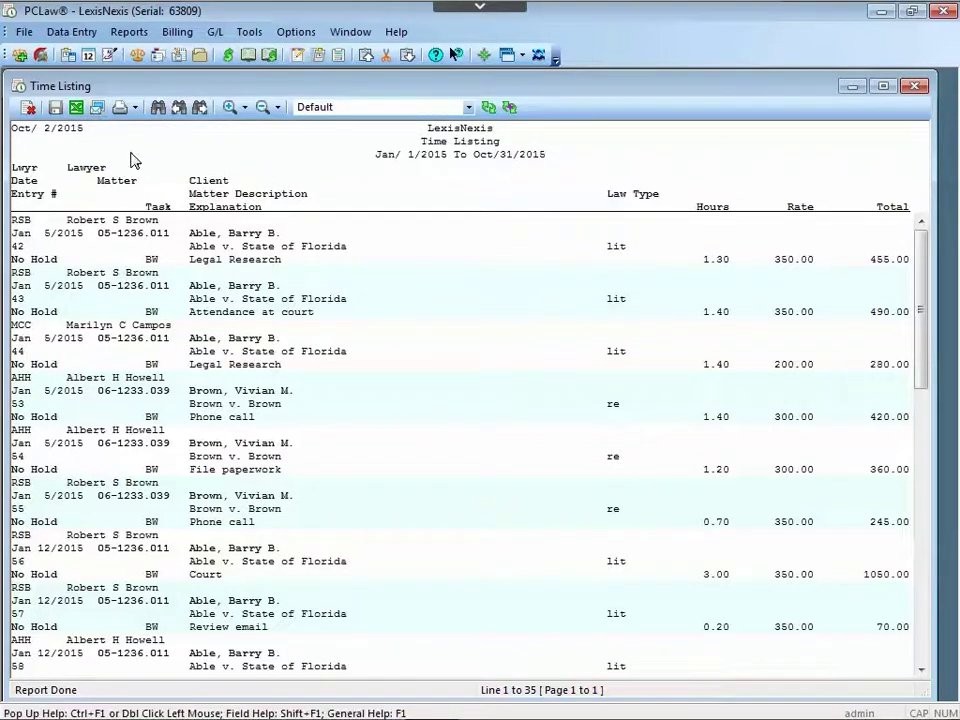
left_click(916, 87)
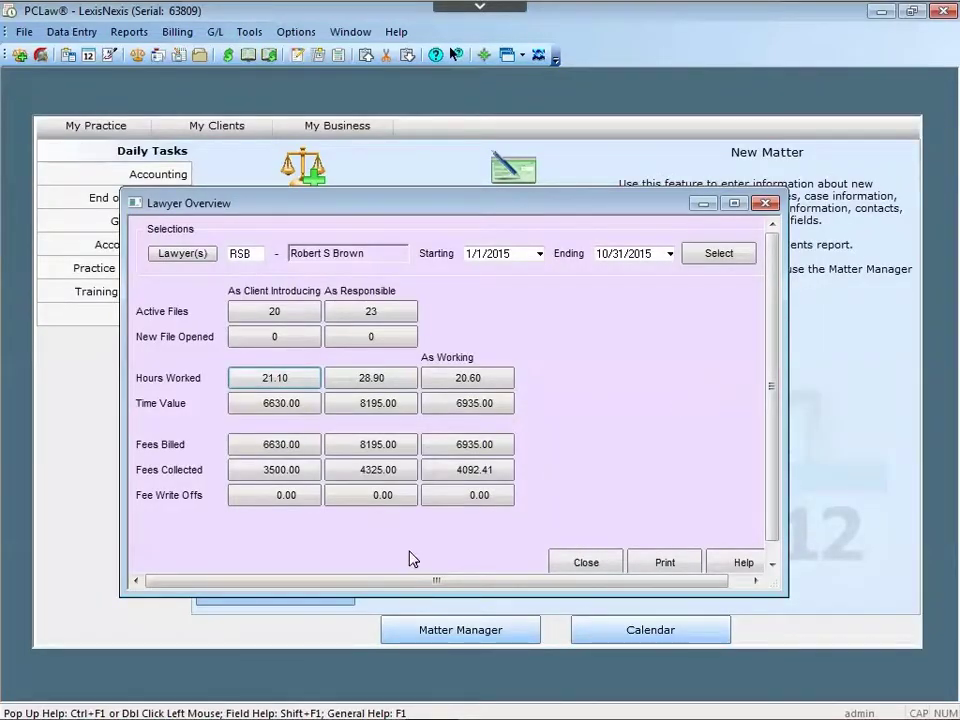
- Drill into the 6630.00 fees billed and view invoice 1010 without changing it
left_click(274, 451)
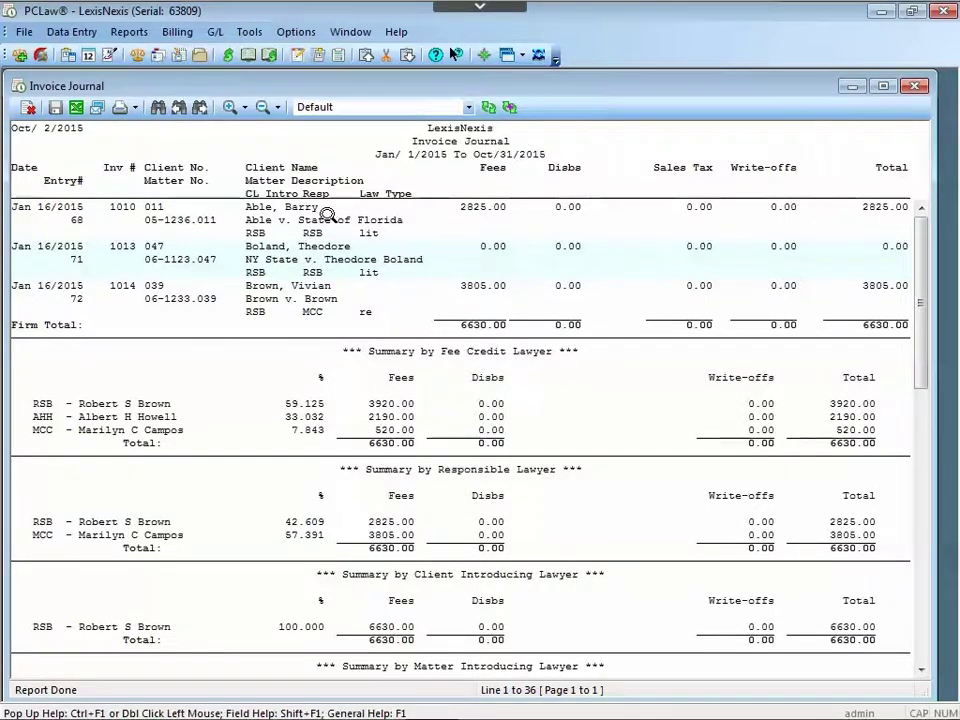
double_click(326, 215)
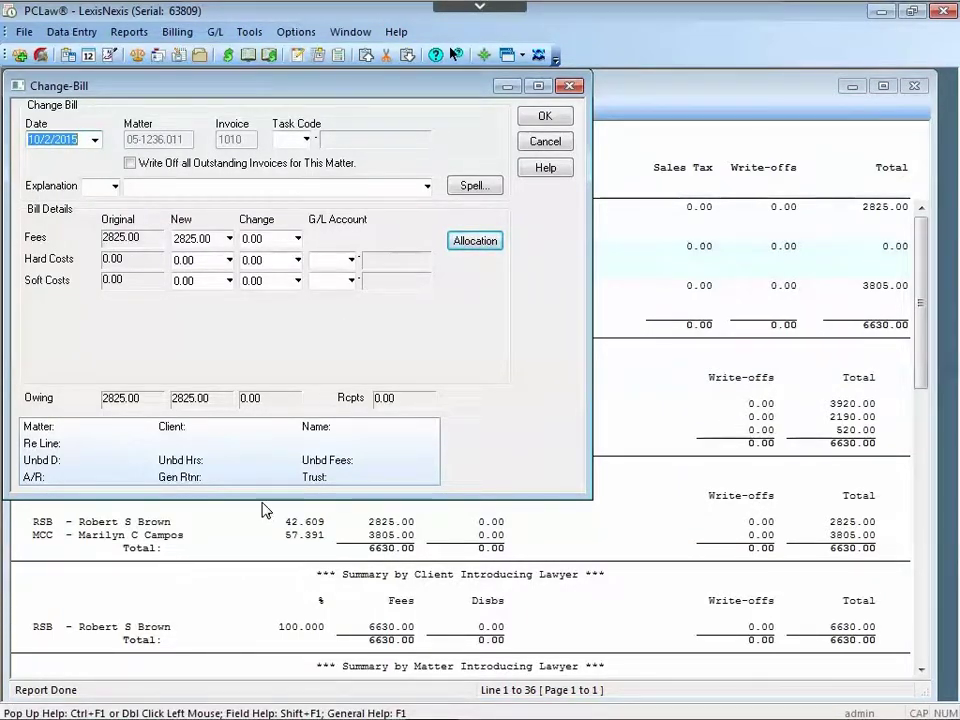
left_click(548, 143)
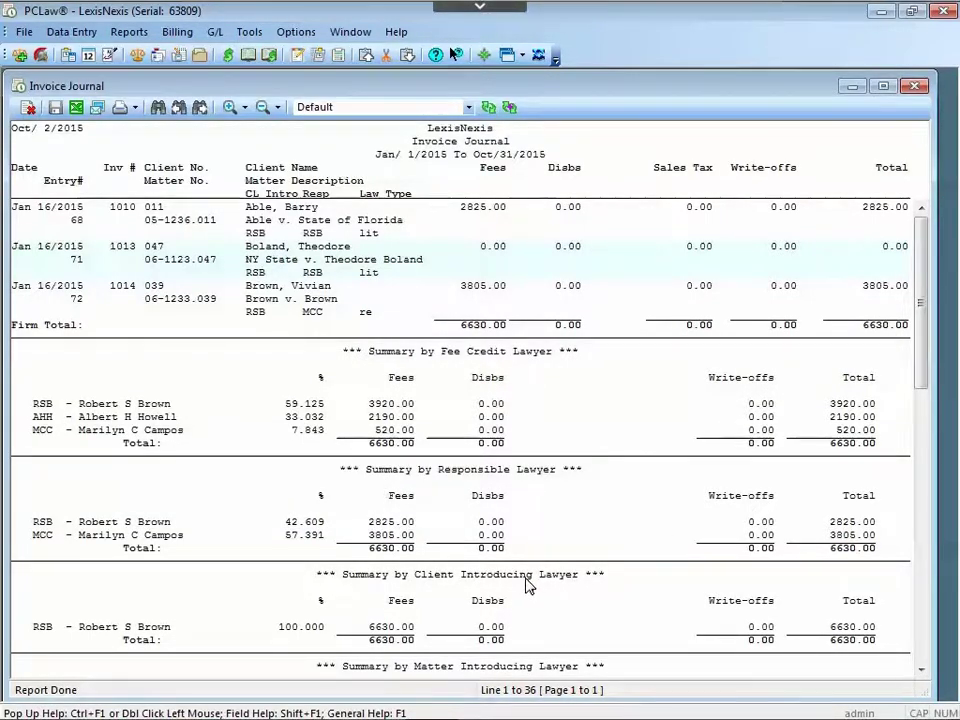
- Close the Invoice Journal and recalculate the overview for RSB, AHH and MCC together
left_click(915, 86)
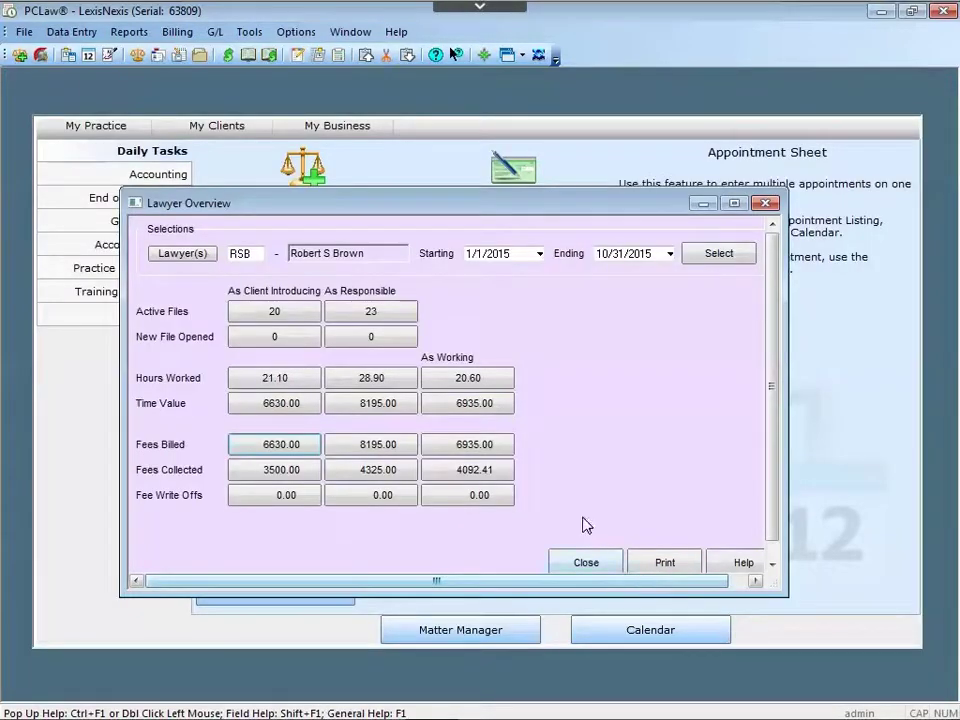
left_click(205, 257)
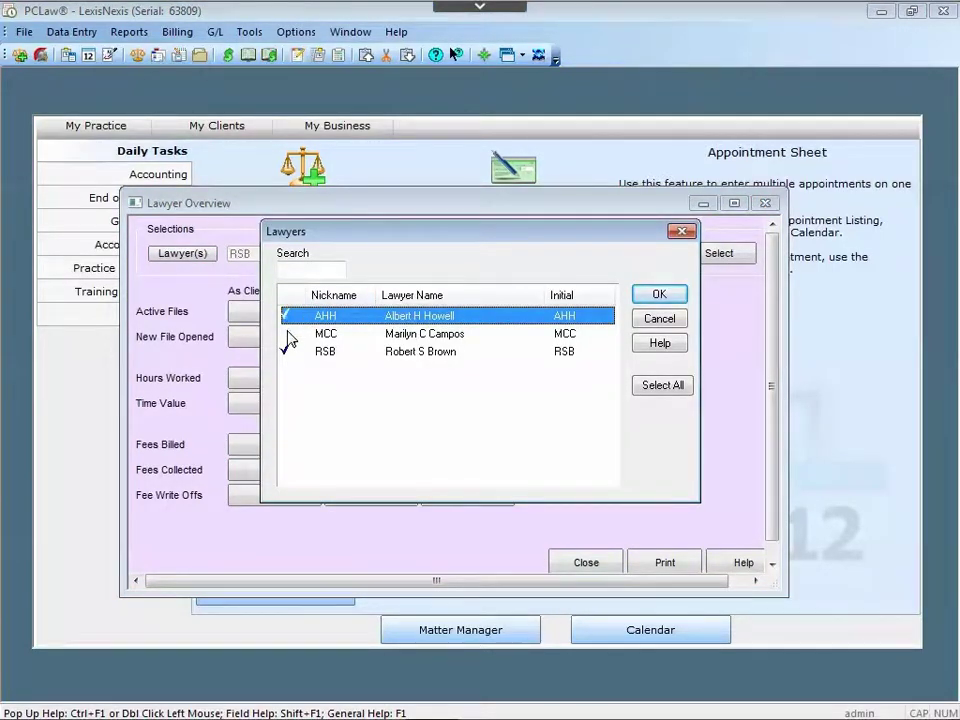
left_click(287, 334)
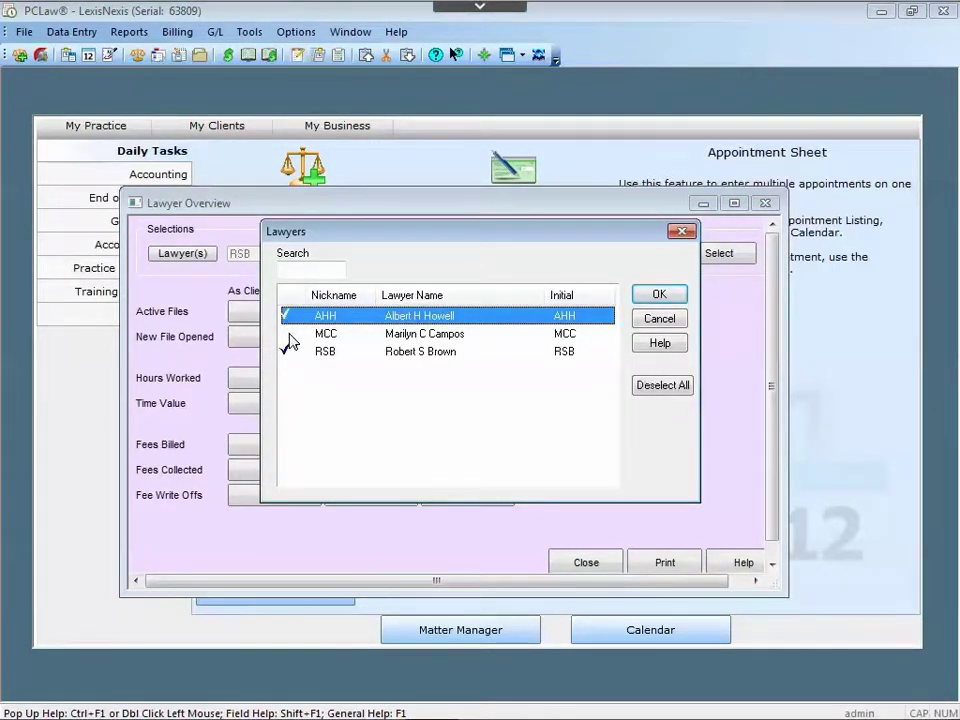
left_click(657, 296)
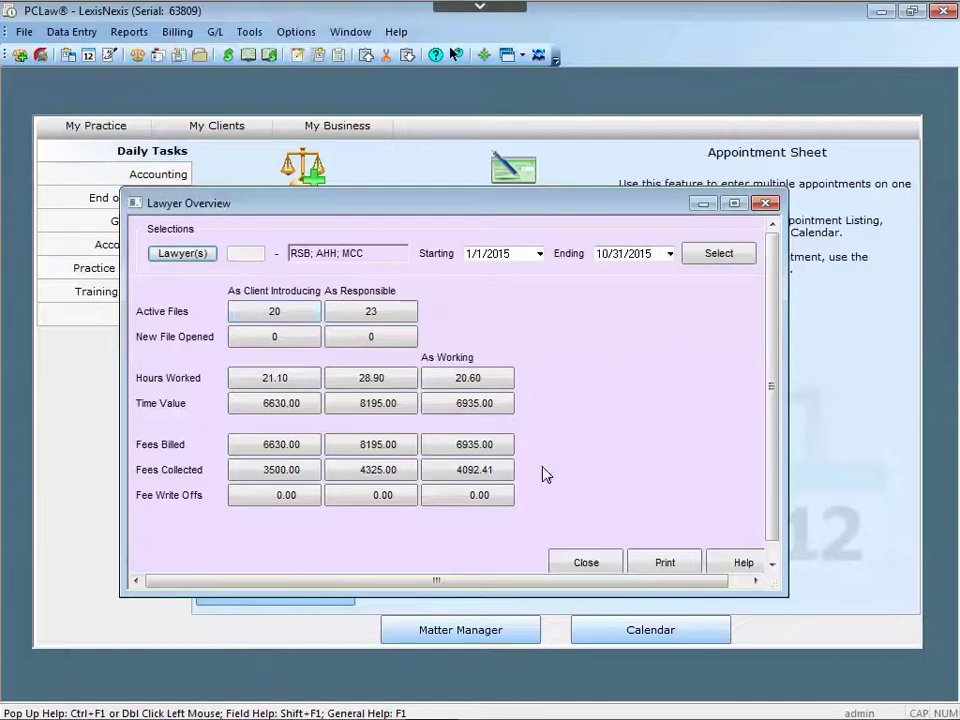
left_click(718, 254)
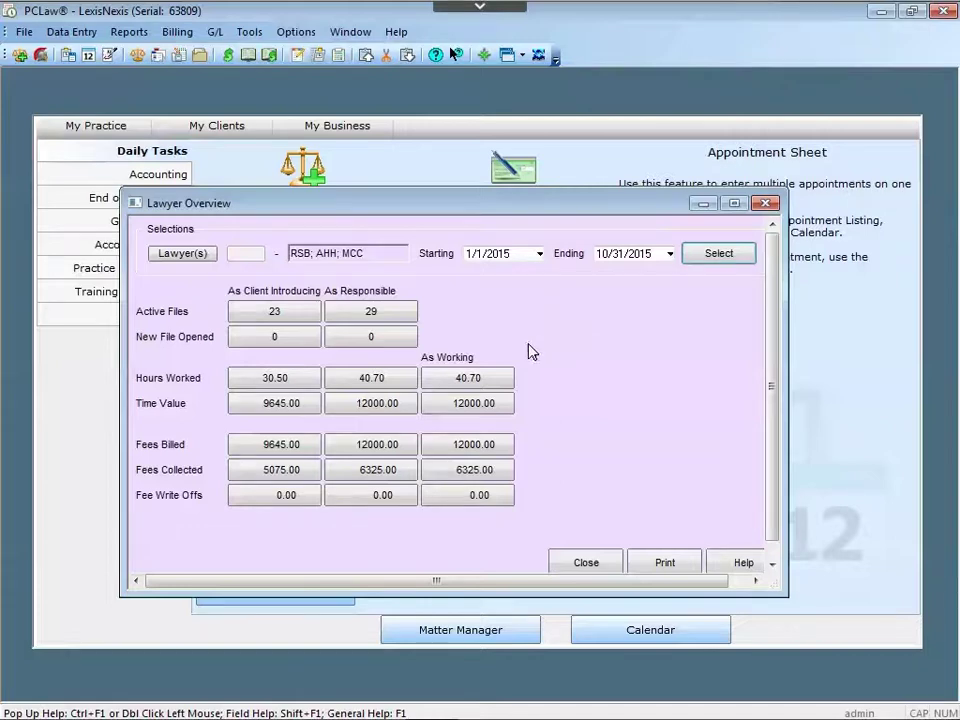
left_click(273, 380)
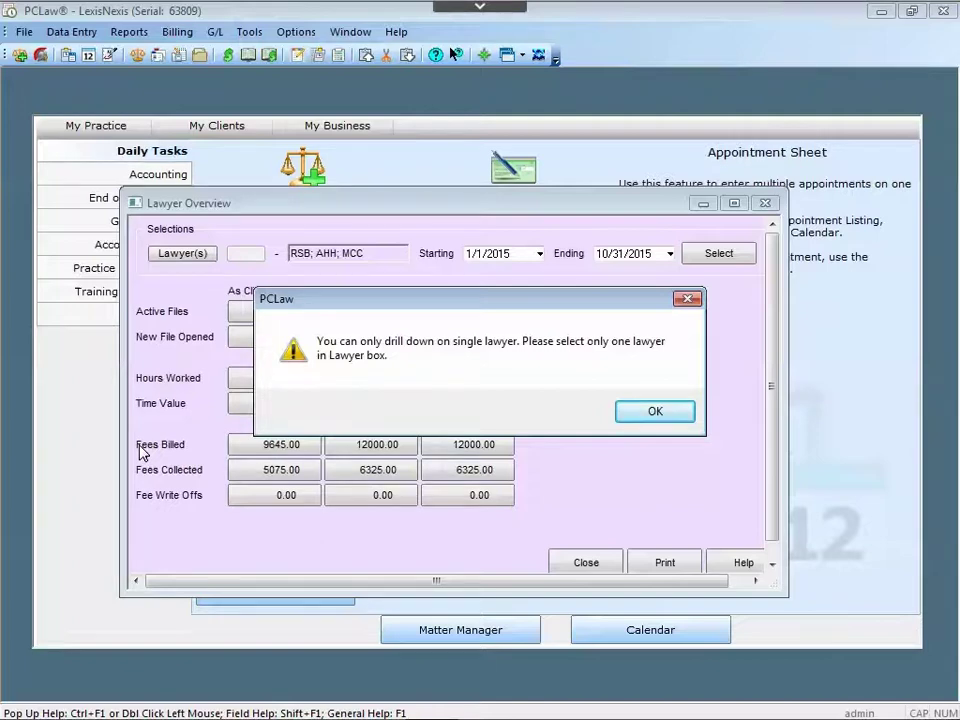
left_click(645, 413)
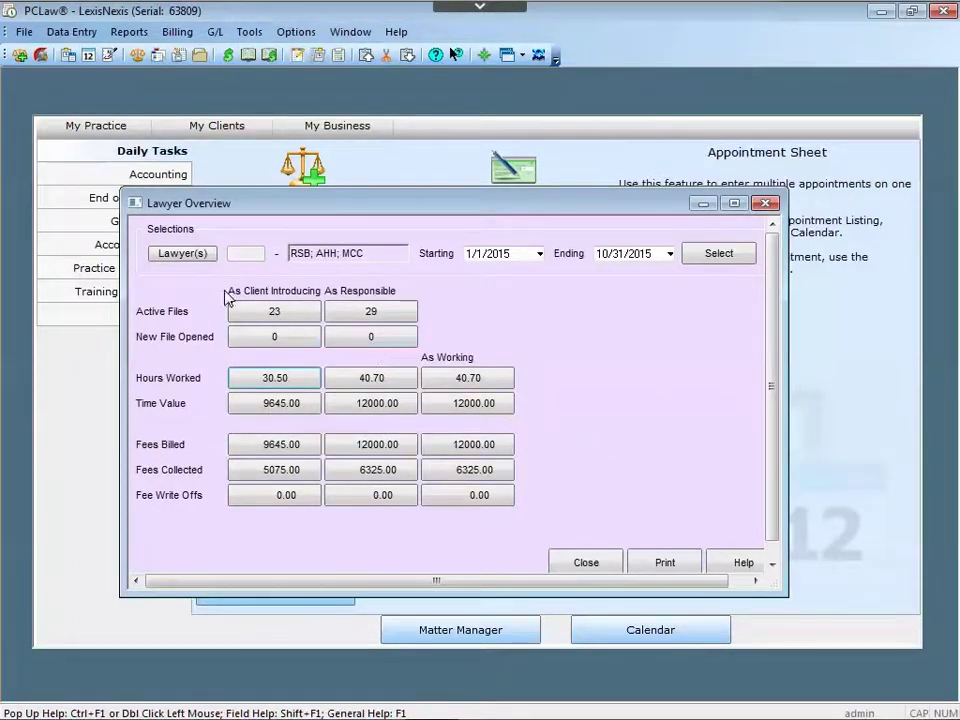
- Deselect AHH and MCC, leaving RSB, and recalculate the overview figures
left_click(197, 256)
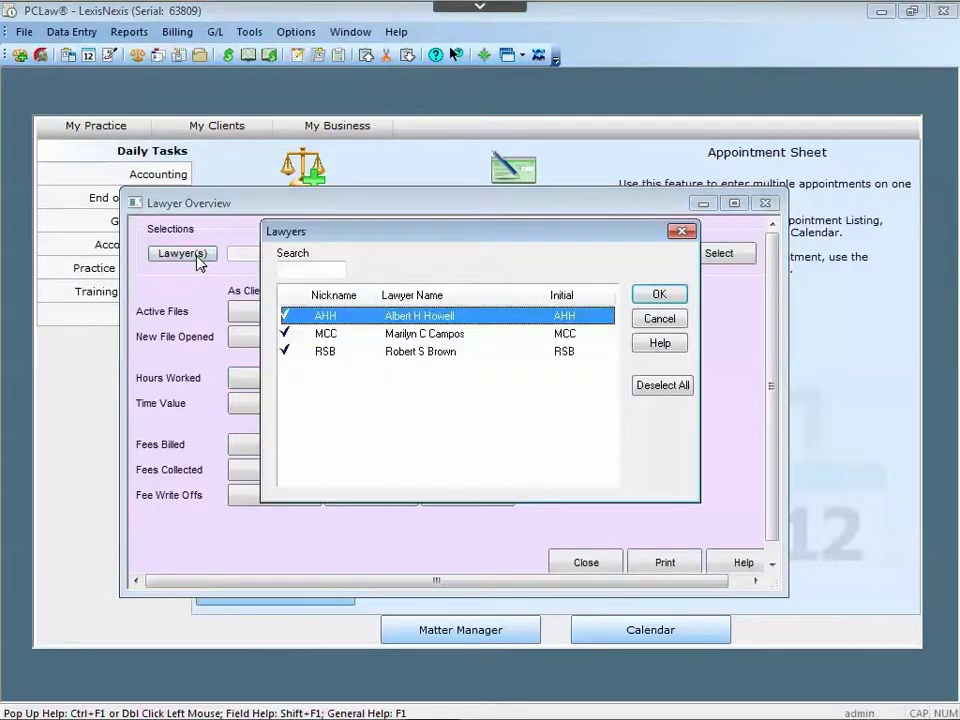
left_click(285, 315)
left_click(285, 334)
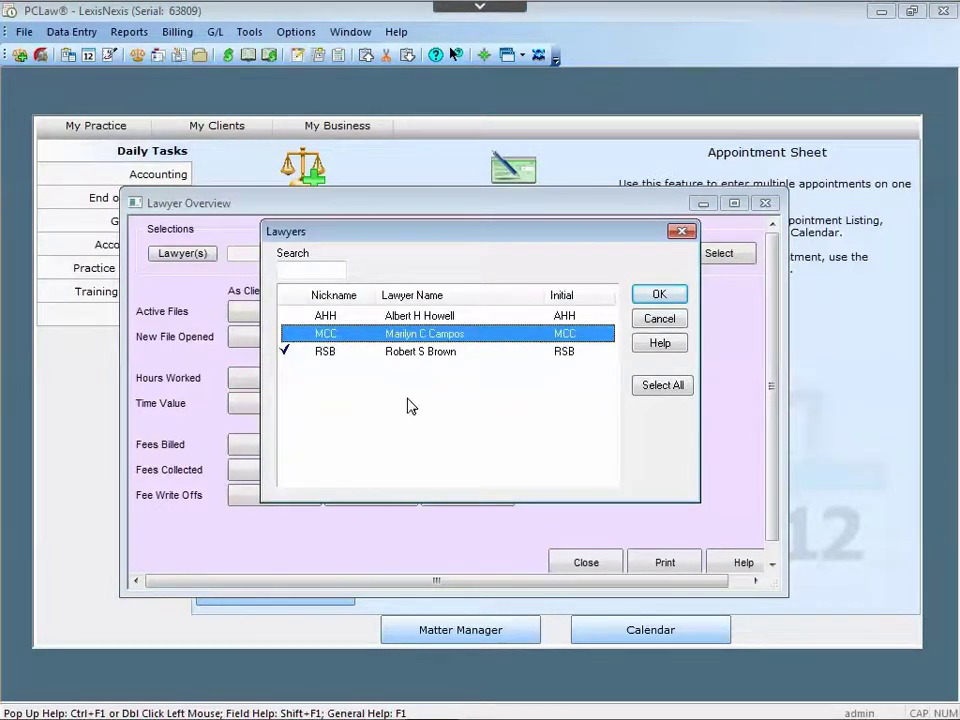
left_click(660, 295)
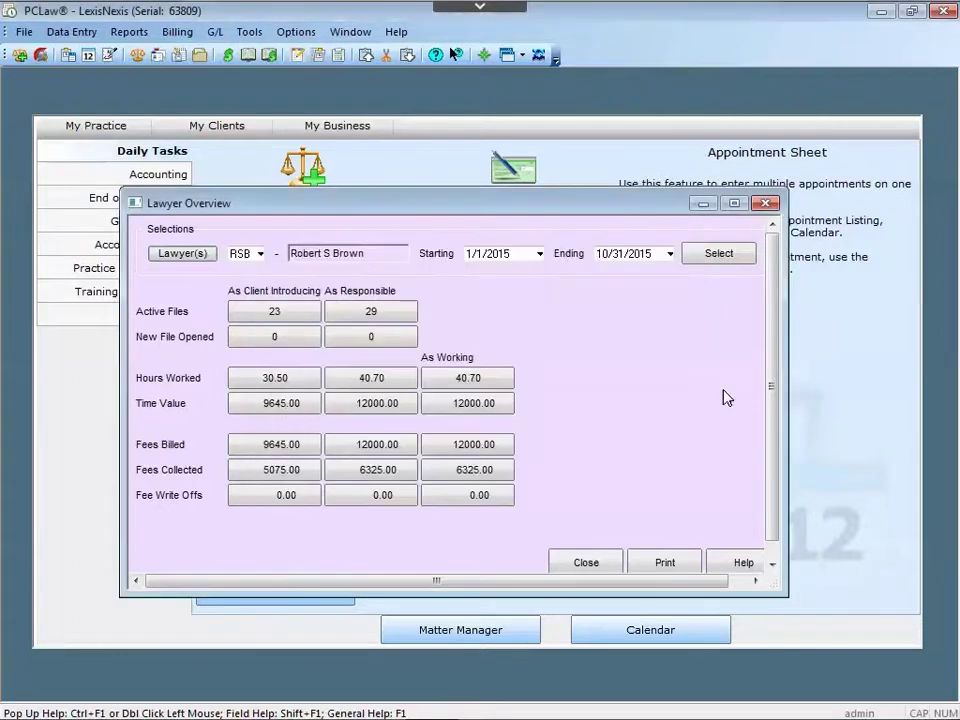
left_click(720, 255)
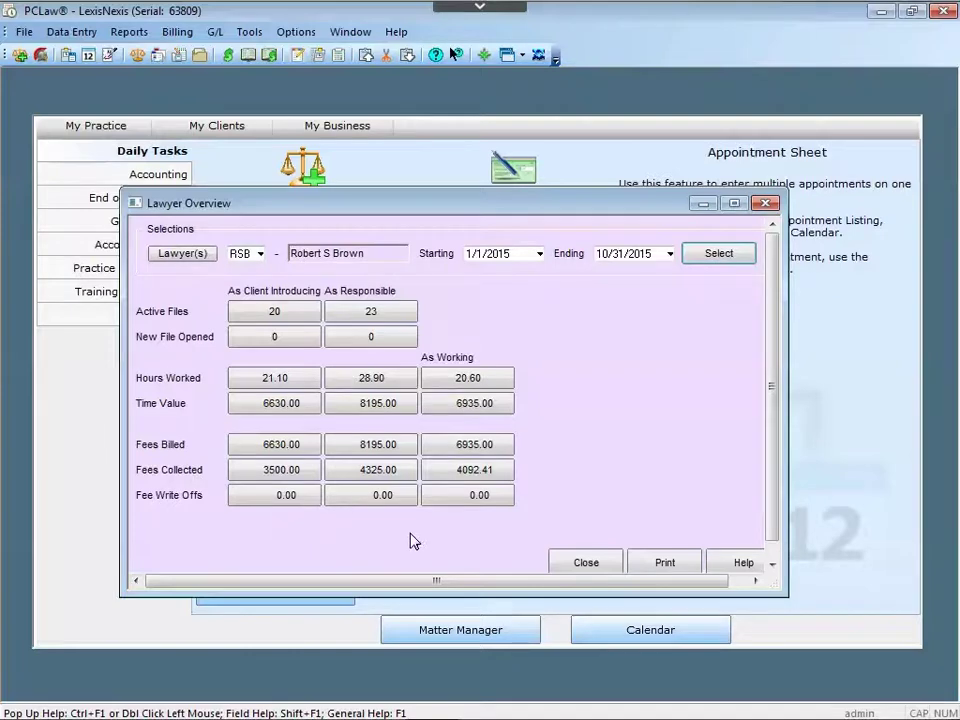
- Print the Lawyer Overview List report for RSB, Jan–Oct 2015
left_click(674, 566)
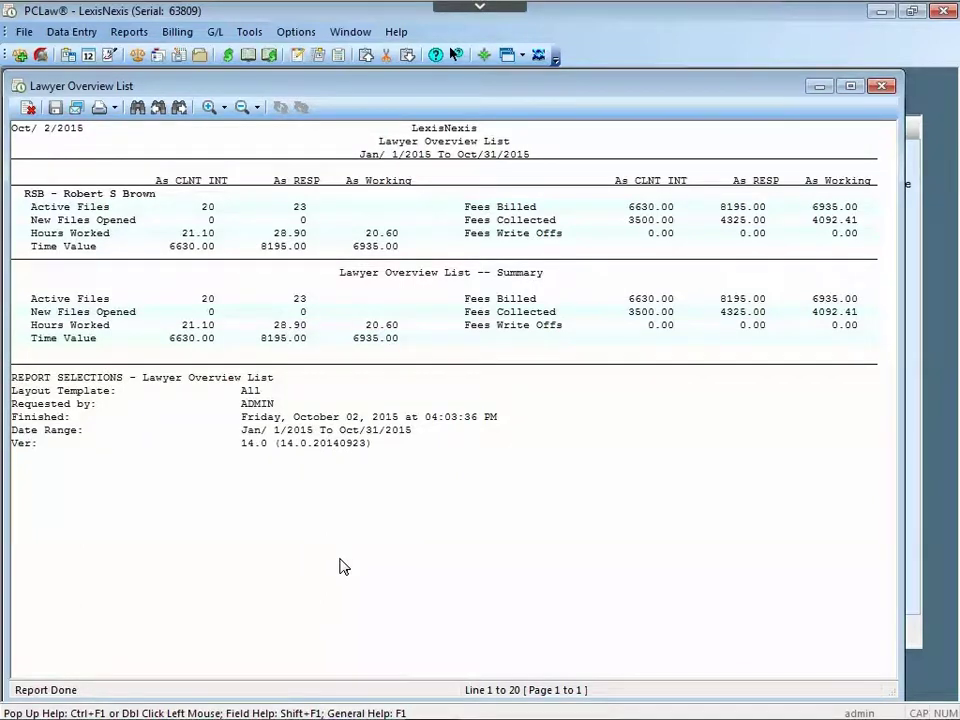
- Close the Lawyer Overview List report, then the Lawyer Overview window
left_click(882, 88)
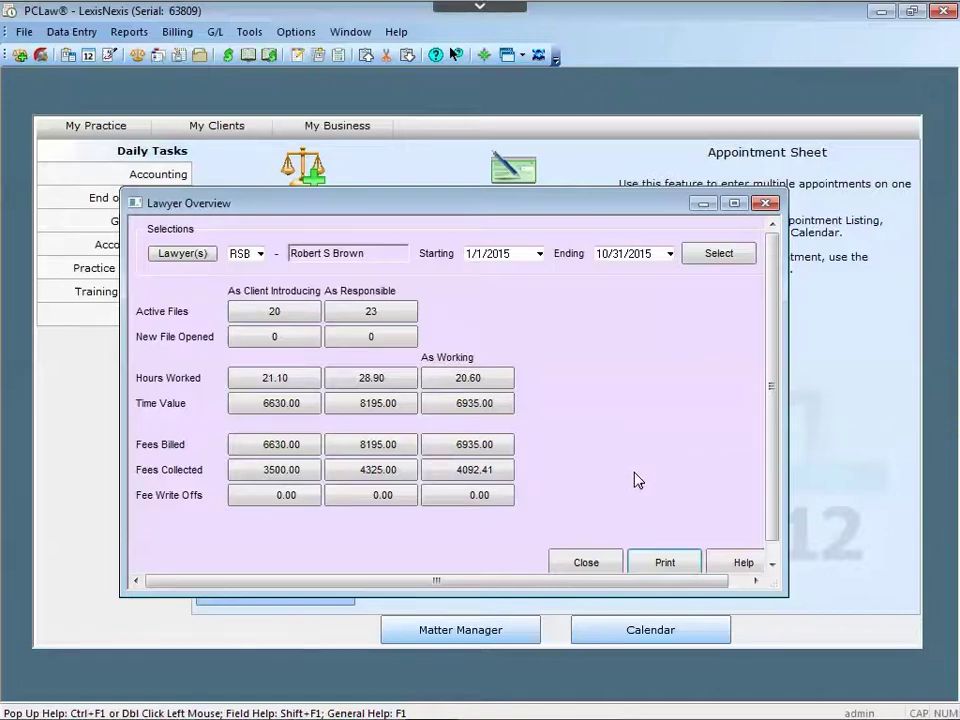
left_click(590, 565)
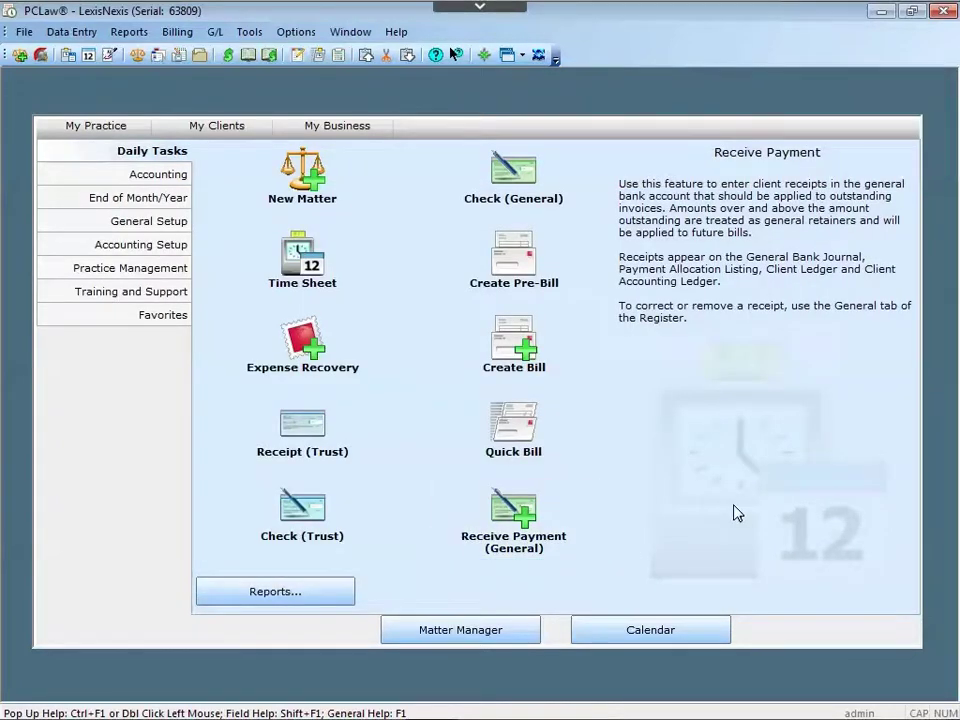